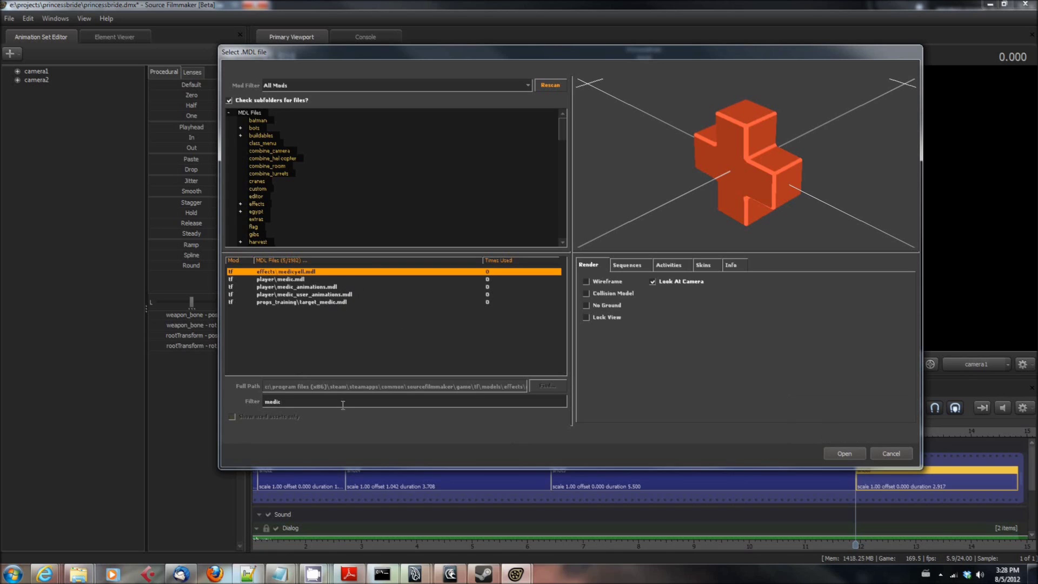
Filter the model list for "medic" and add the player\hwm\medic.mdl model to the shot
key("BackSpace")
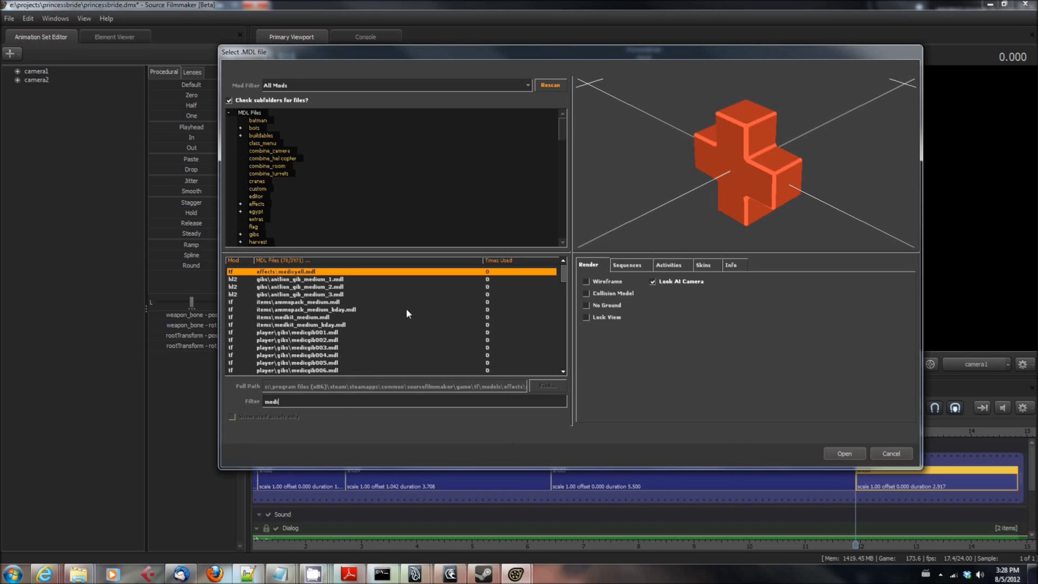
type("c")
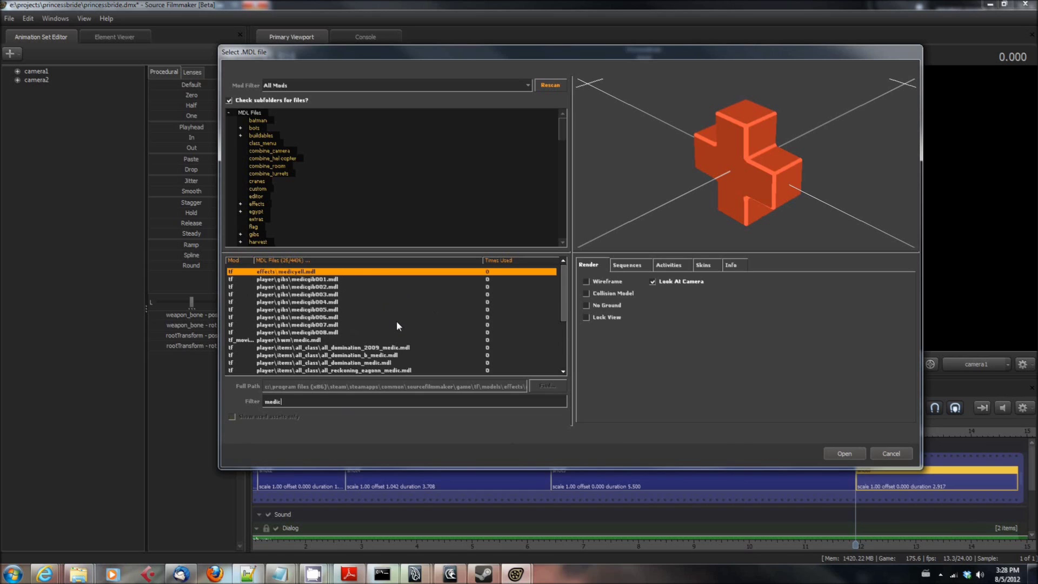
left_click(278, 341)
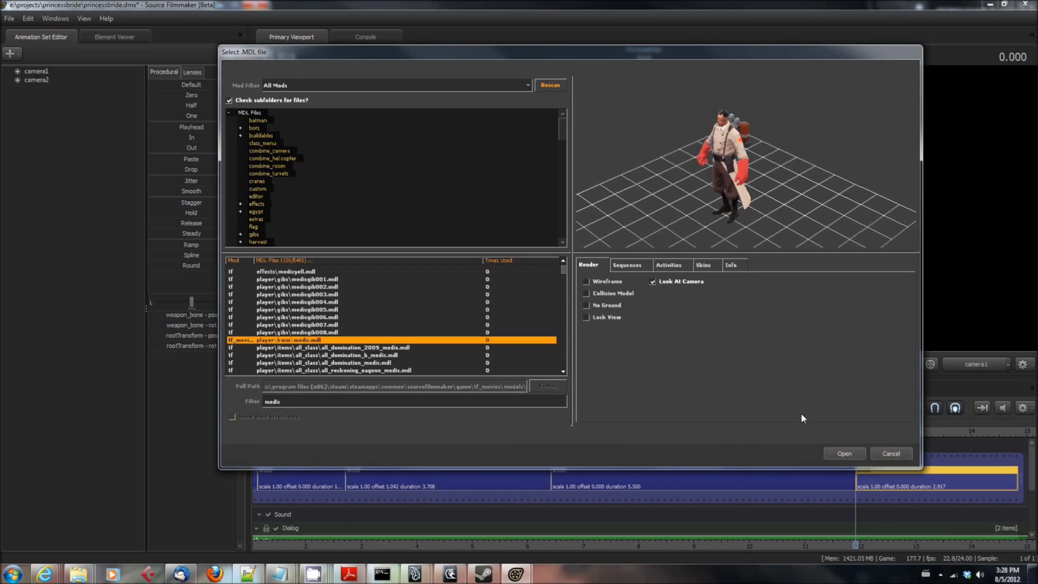
left_click(845, 453)
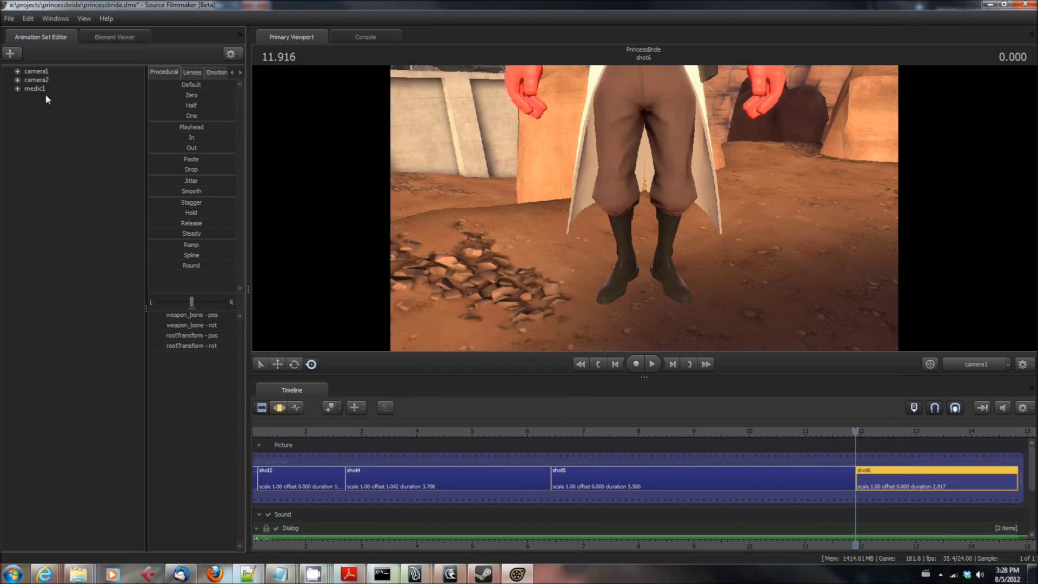
Position the medic full-figure beside the rubble pile in the Motion Editor and rotate his root to stand in profile to the camera
left_click(33, 89)
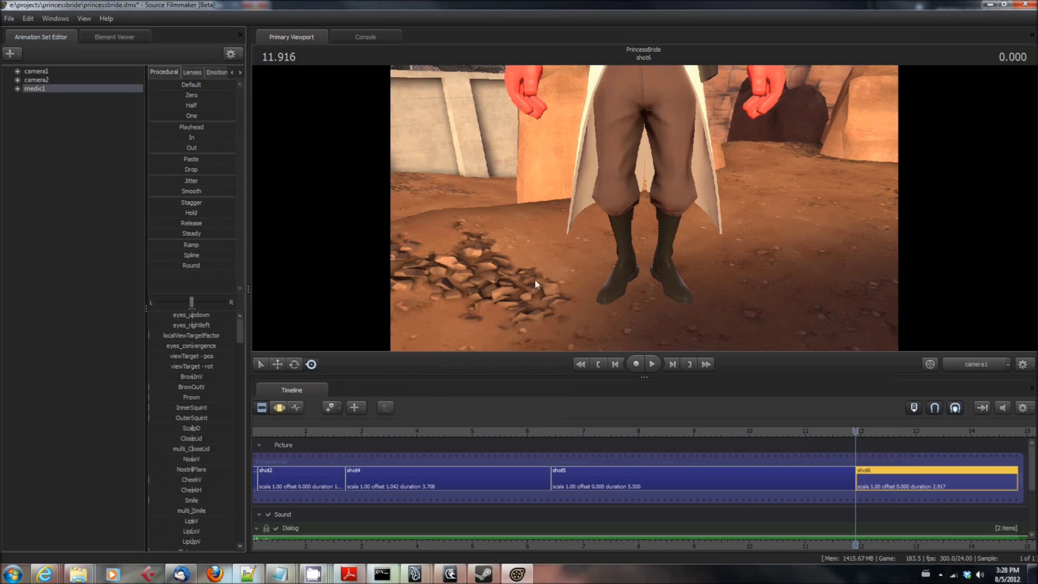
left_click(279, 408)
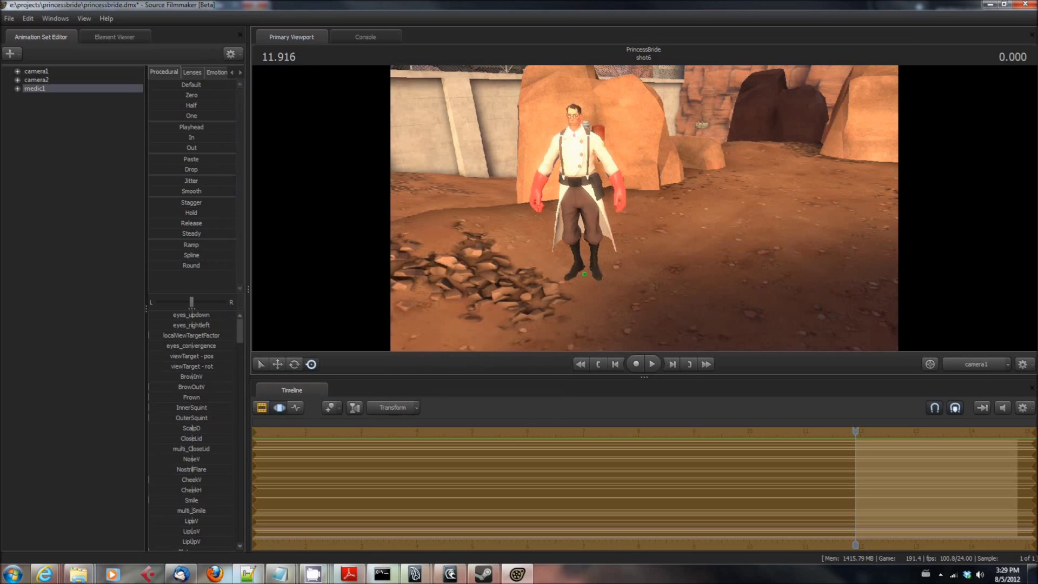
left_click(584, 274)
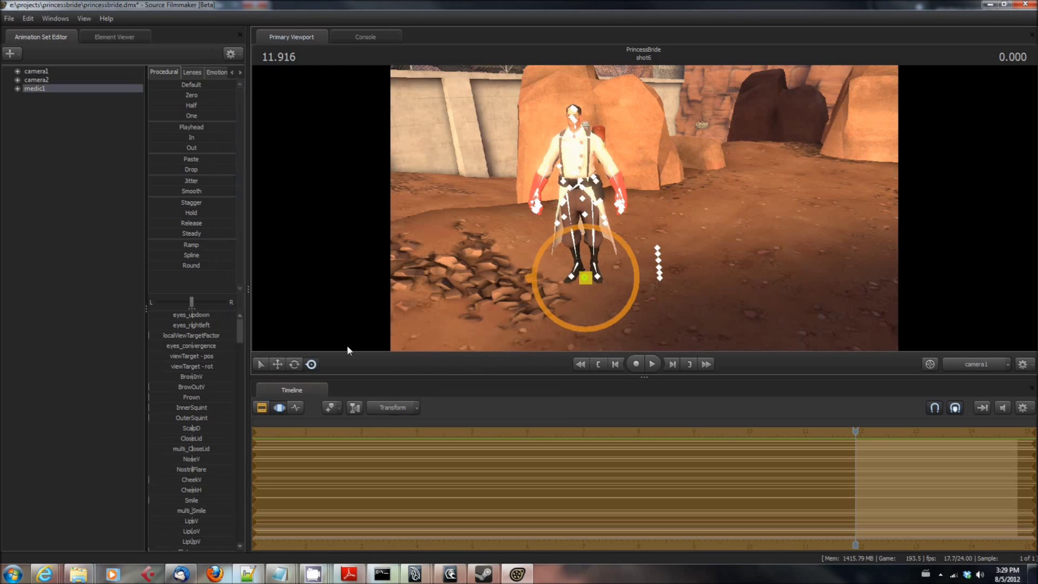
left_click(294, 364)
mouse_move(589, 296)
left_mouse_down()
mouse_move(676, 266)
mouse_move(716, 218)
mouse_move(575, 294)
left_mouse_up()
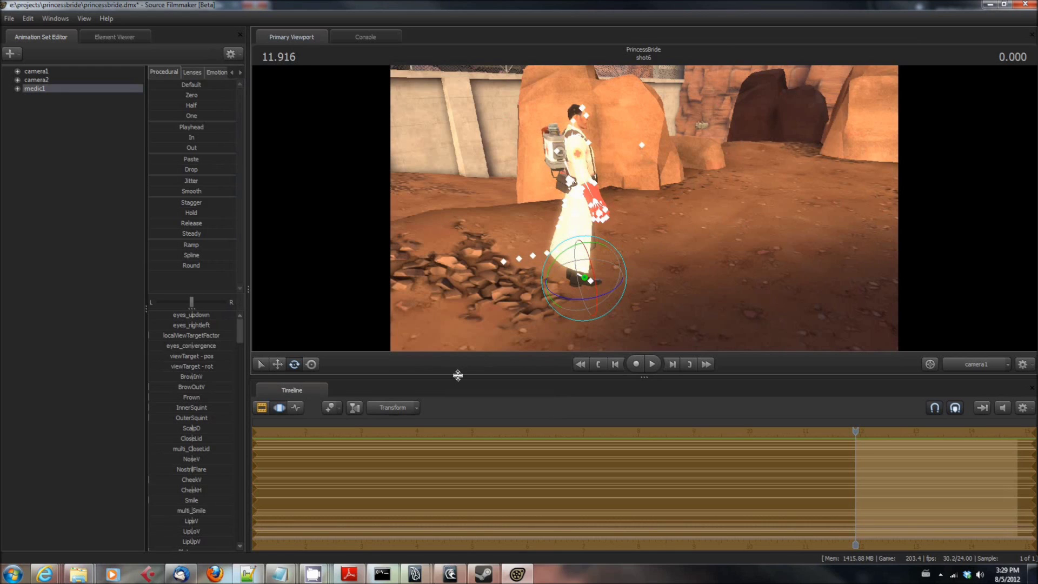
Import the Inigo_1_tutorial.dmx animation from the PrincessBride Animations folder onto medic1, accepting the listed channels
right_click(34, 90)
mouse_move(83, 204)
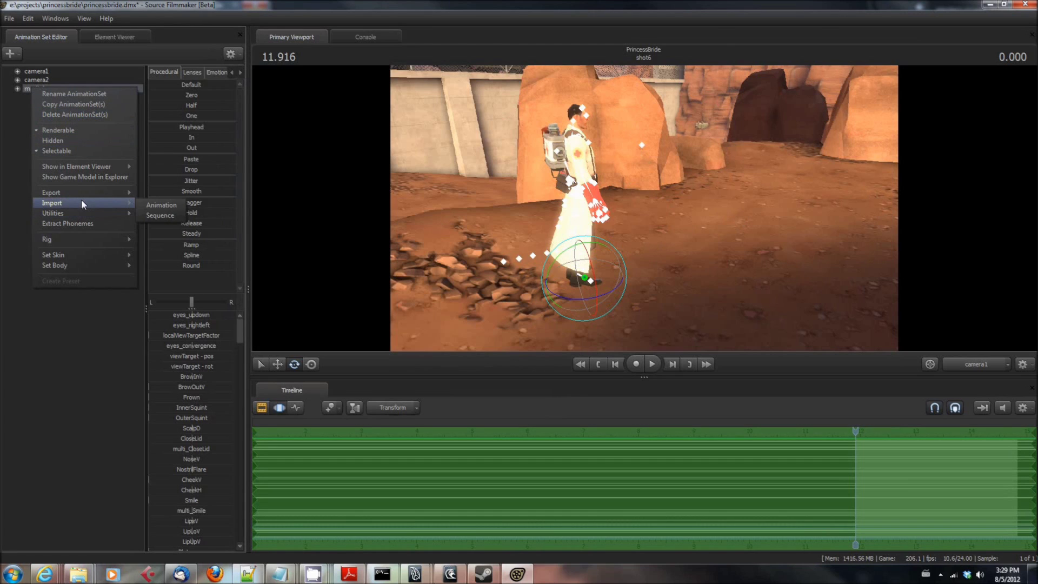
left_click(160, 215)
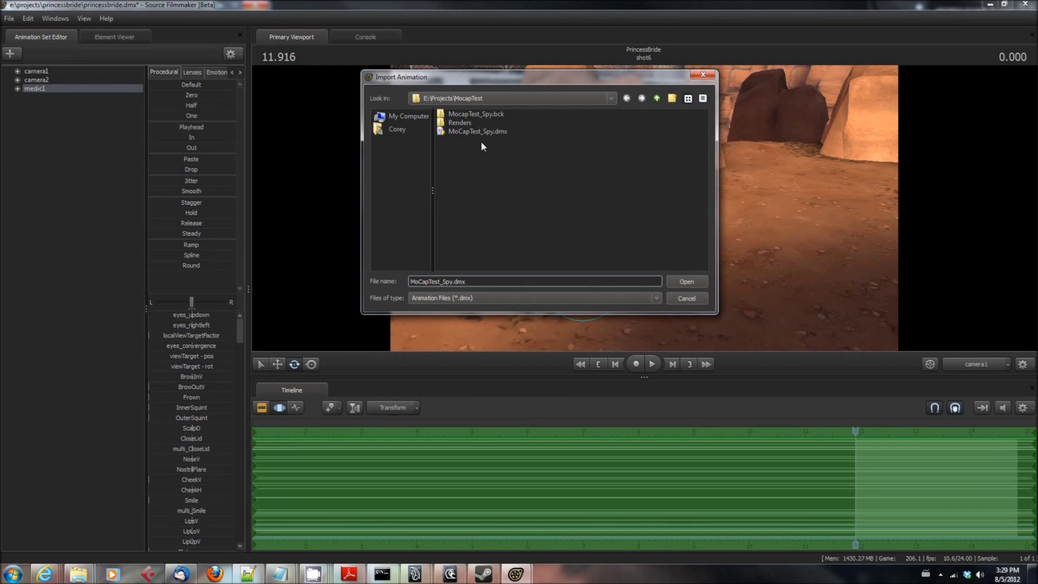
left_click(657, 99)
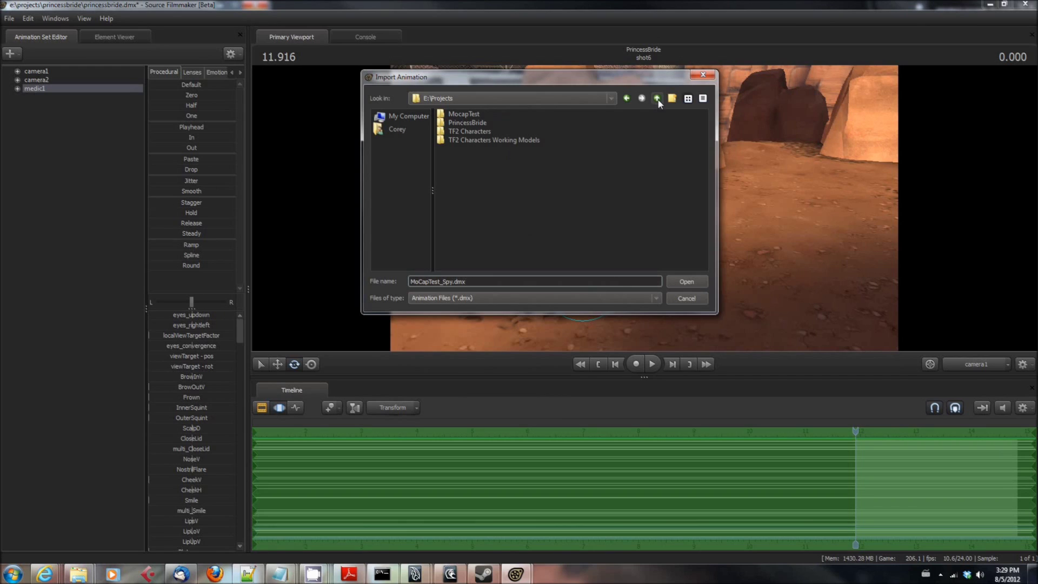
double_click(469, 123)
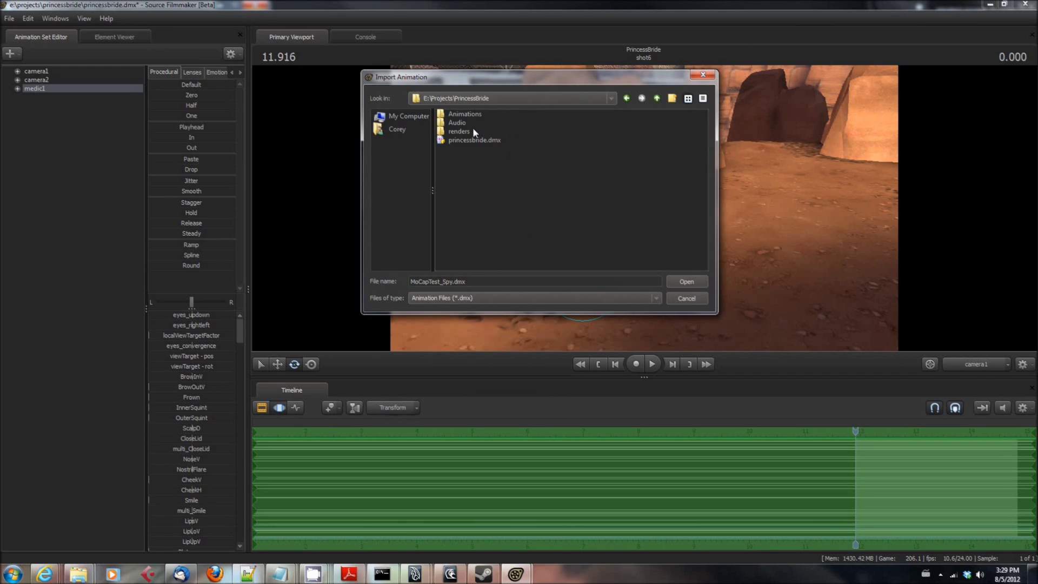
double_click(459, 114)
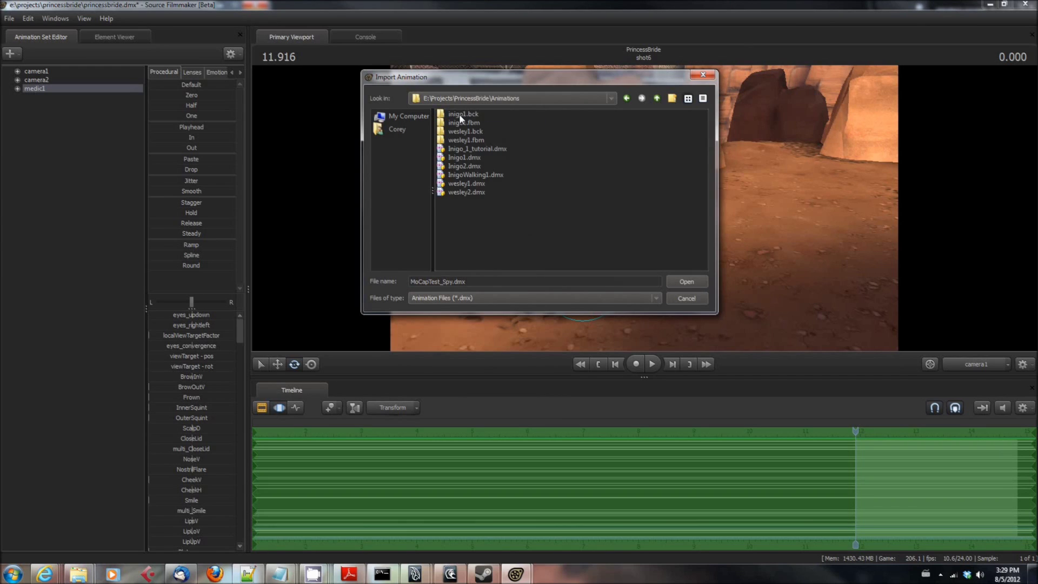
left_click(488, 149)
left_click(687, 282)
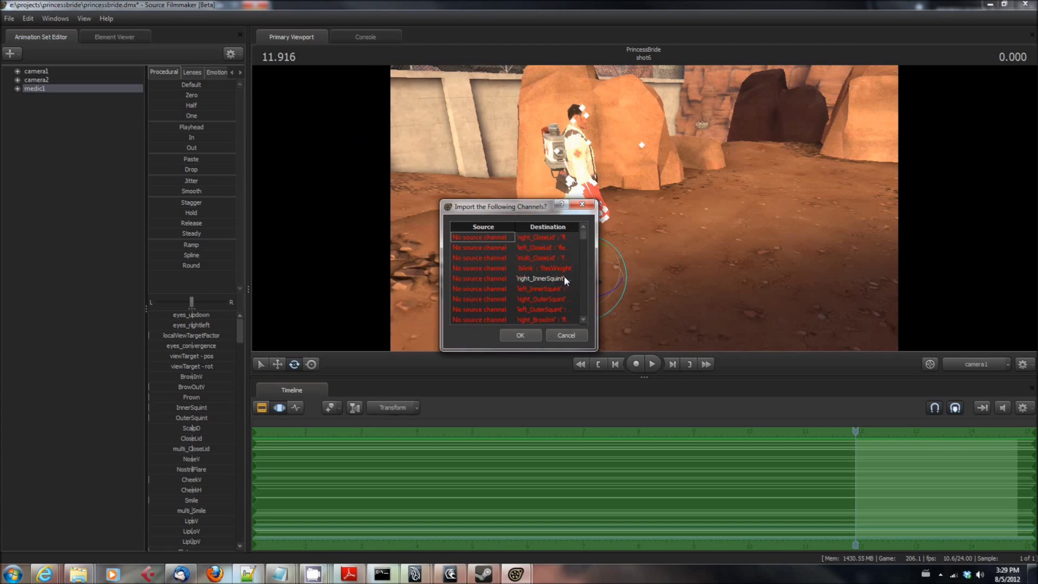
left_click(530, 335)
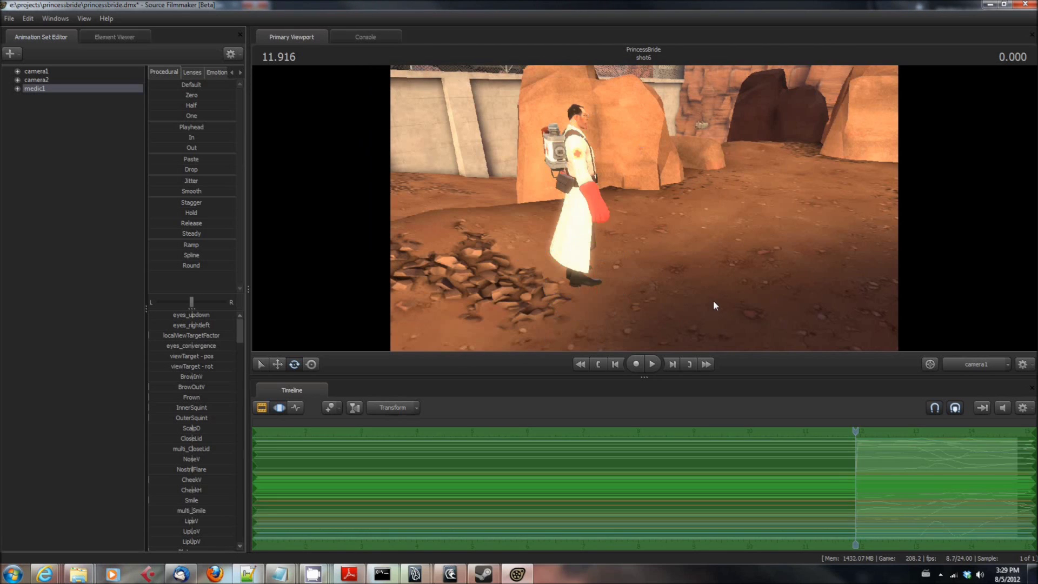
Play the imported animation, locate the medic through the work camera and move his root back toward the rubble pile
left_click(655, 364)
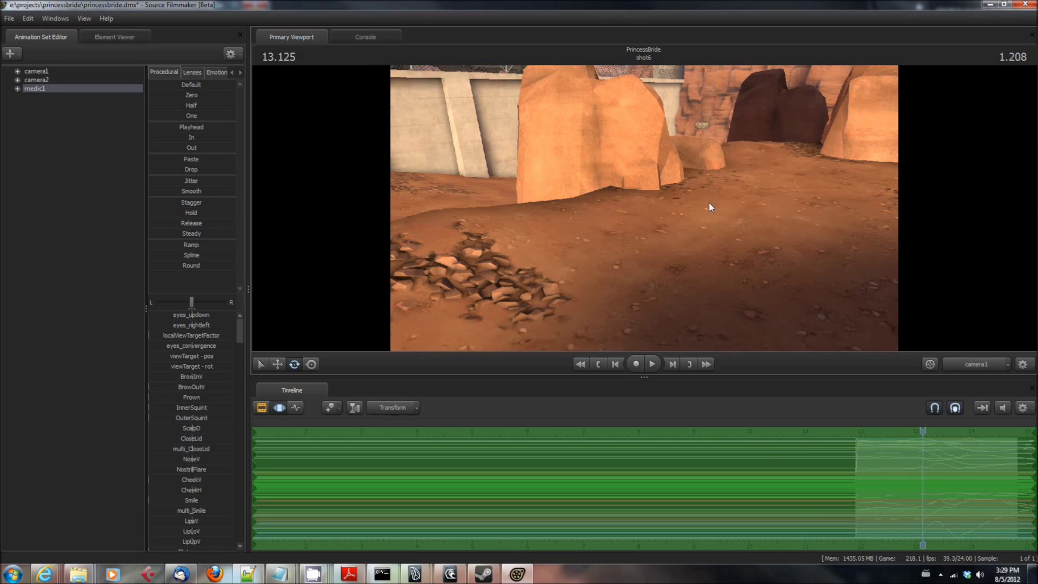
left_click_drag(829, 261, 828, 261)
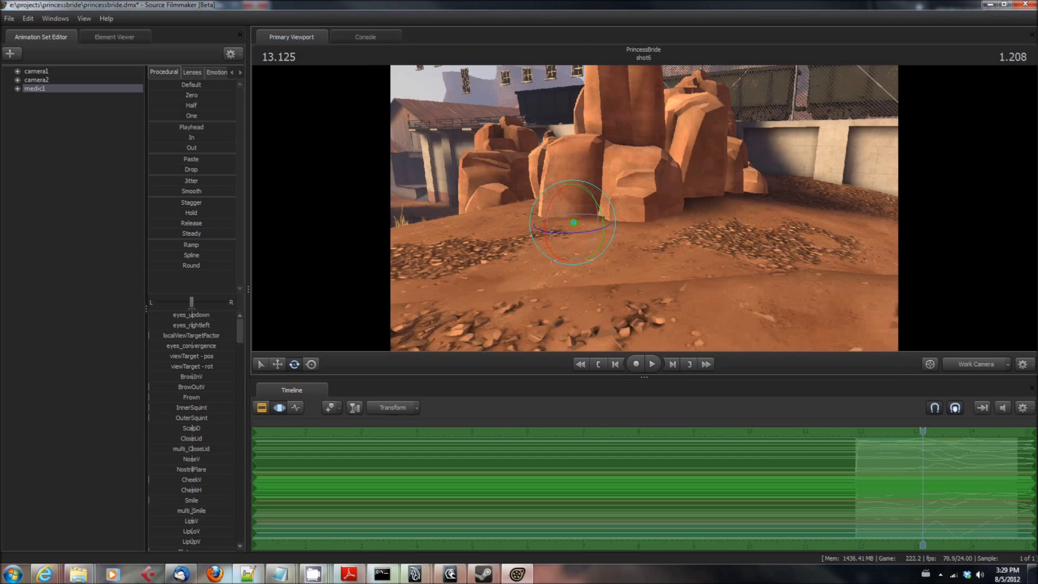
left_click(312, 364)
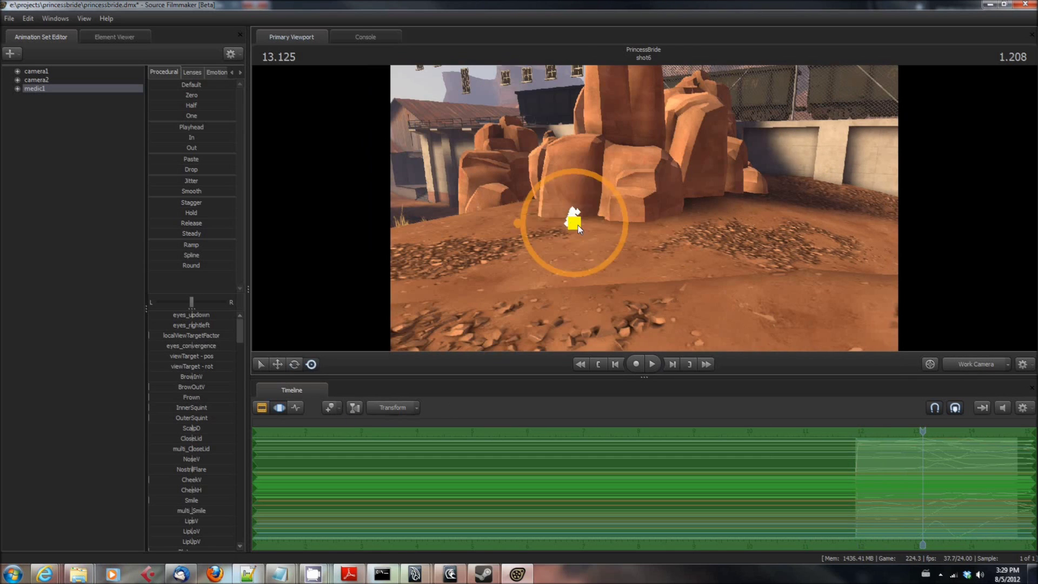
left_click_drag(581, 227, 764, 303)
left_click_drag(926, 254, 927, 254)
left_click_drag(443, 265, 418, 377)
Rotate the medic's root to put him in profile and move him in front of the large rock
left_click(294, 364)
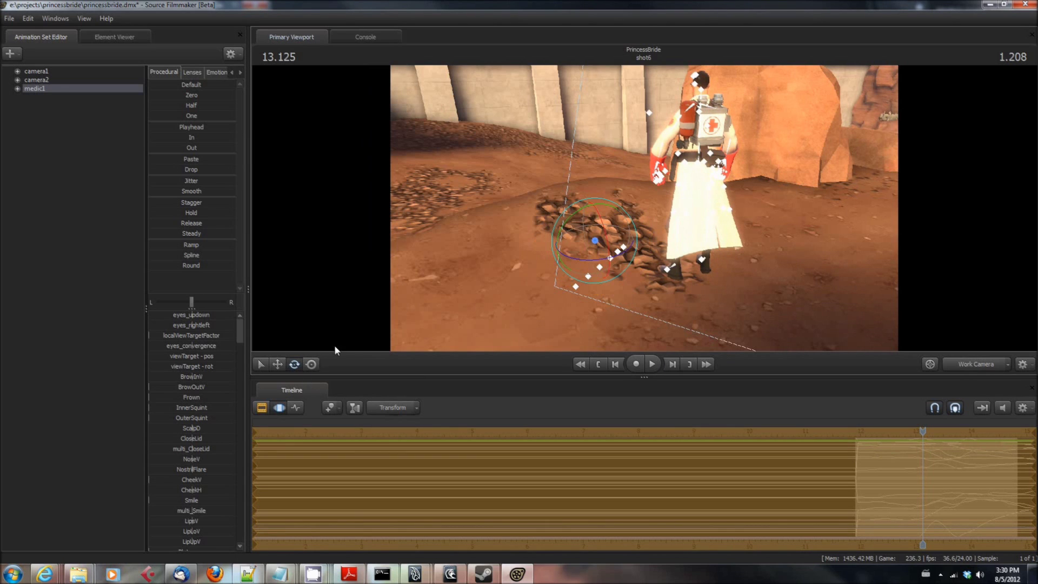
left_click_drag(617, 260, 537, 258)
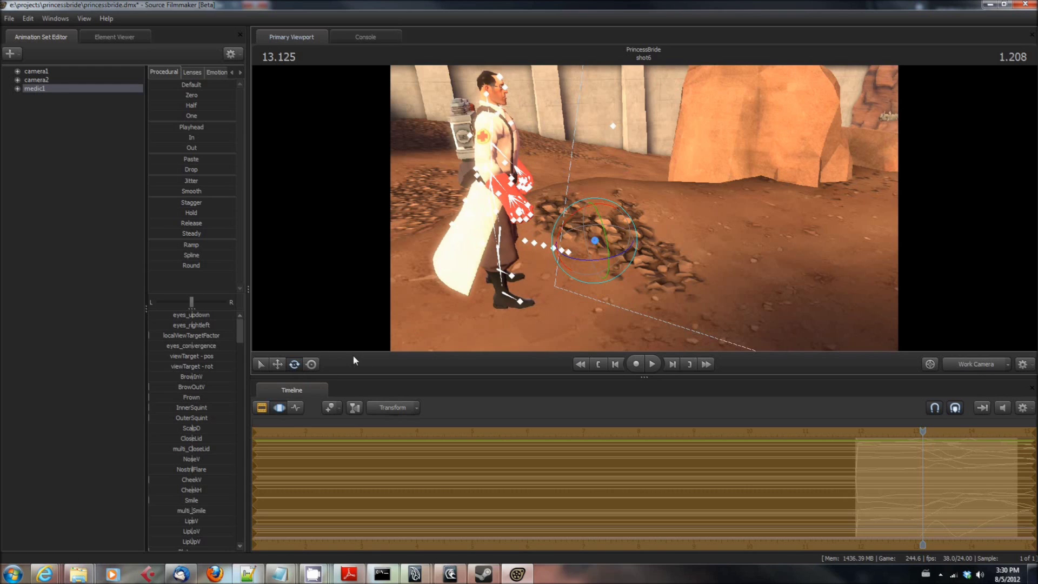
left_click(311, 364)
left_click_drag(597, 238, 746, 232)
Split shot6 one frame after its start, at 11.958, and delete the leading one-frame piece
key("Up")
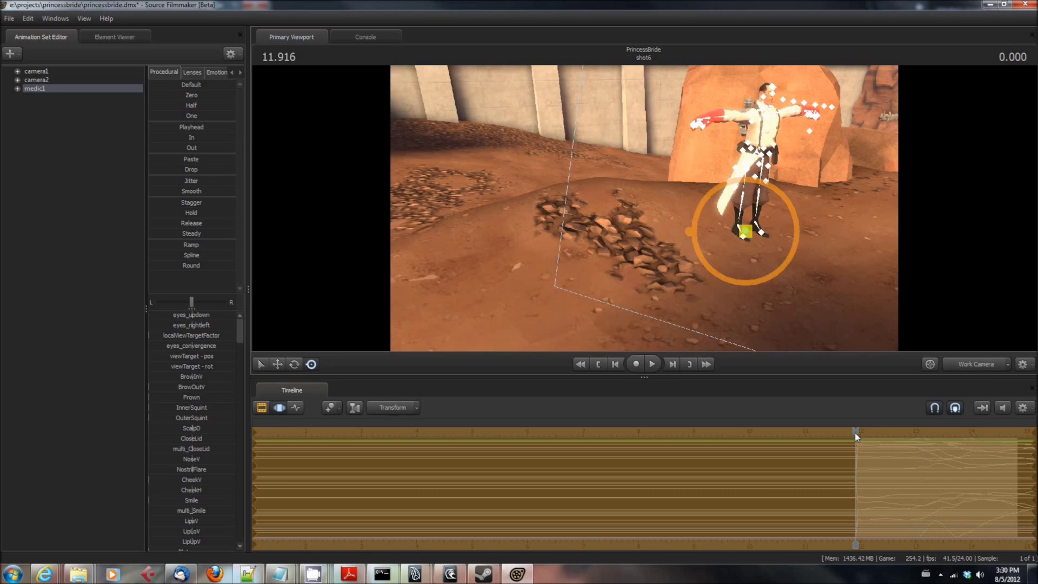
left_click_drag(855, 432, 857, 431)
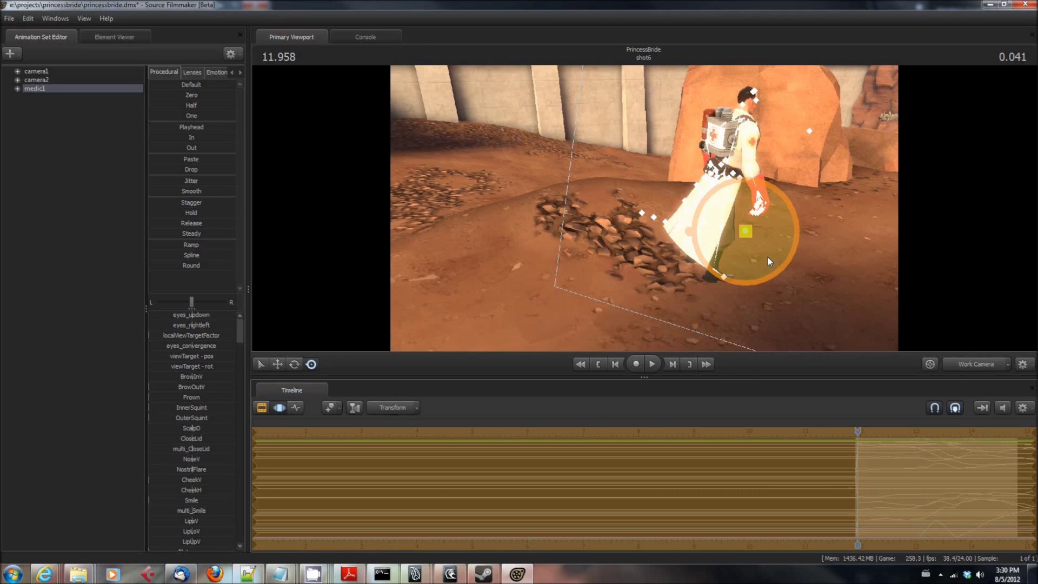
left_click(262, 408)
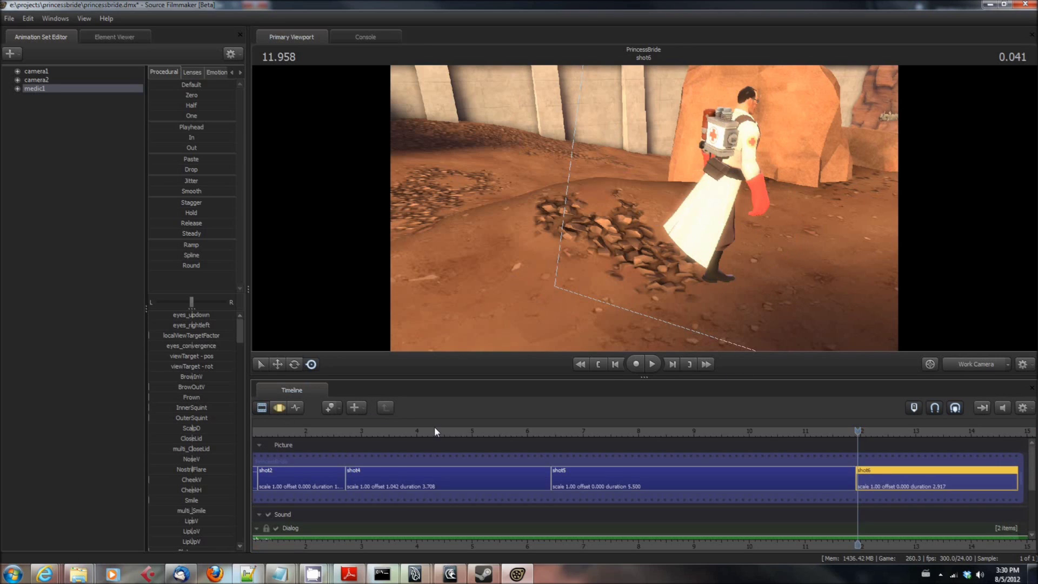
key("ctrl+k")
scroll(855, 495, "up", 10)
left_click(843, 484)
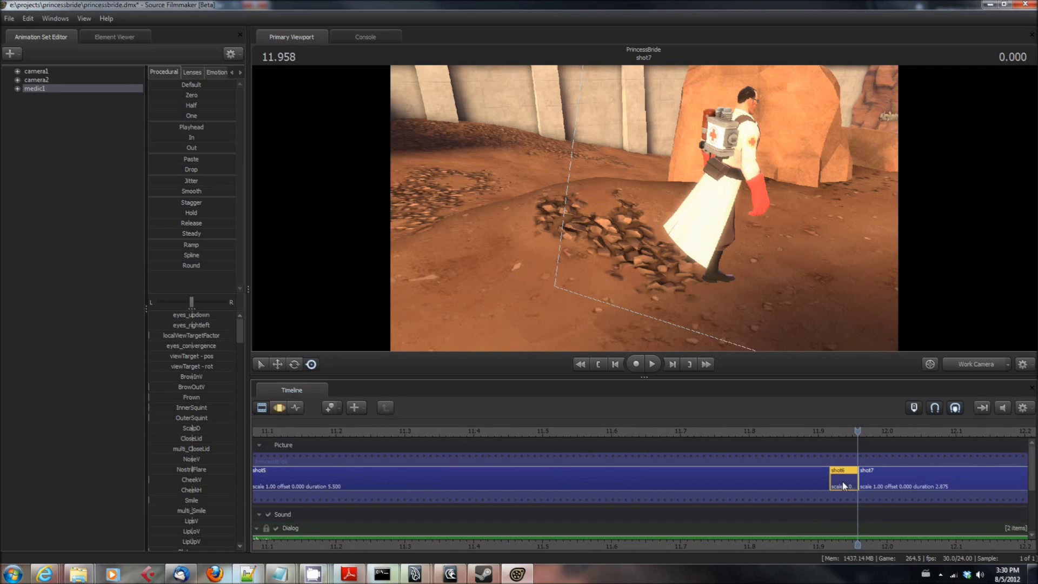
key("Delete")
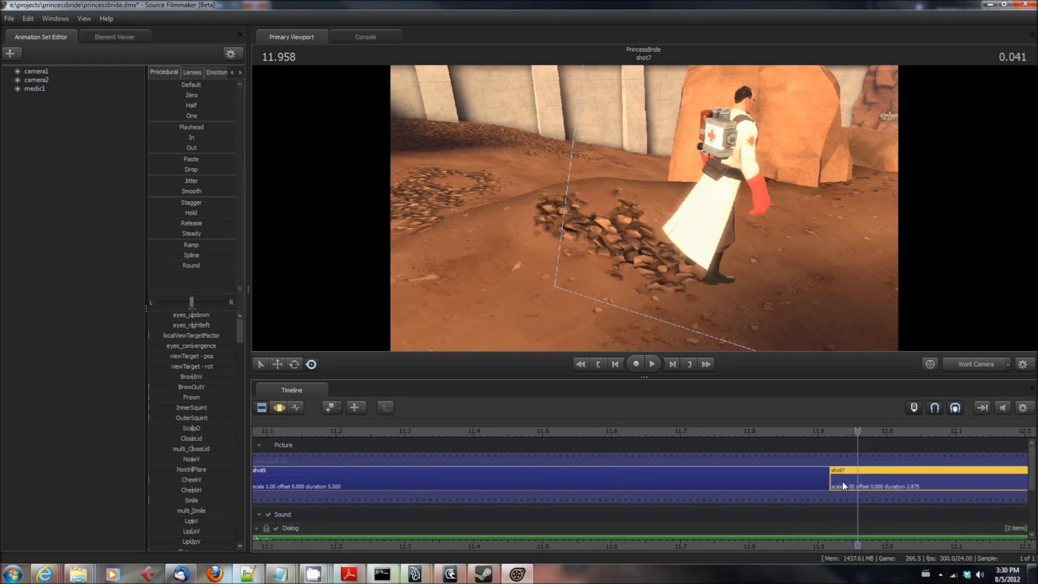
key("Left")
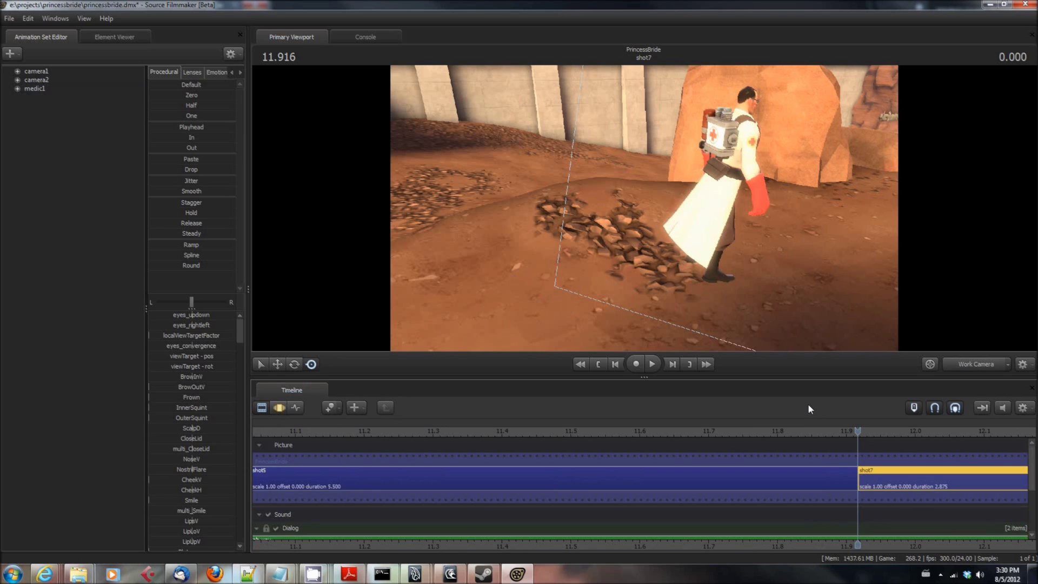
Switch the viewport to camera1 and play back shot7 to check the medic's motion
left_click(981, 365)
key("space")
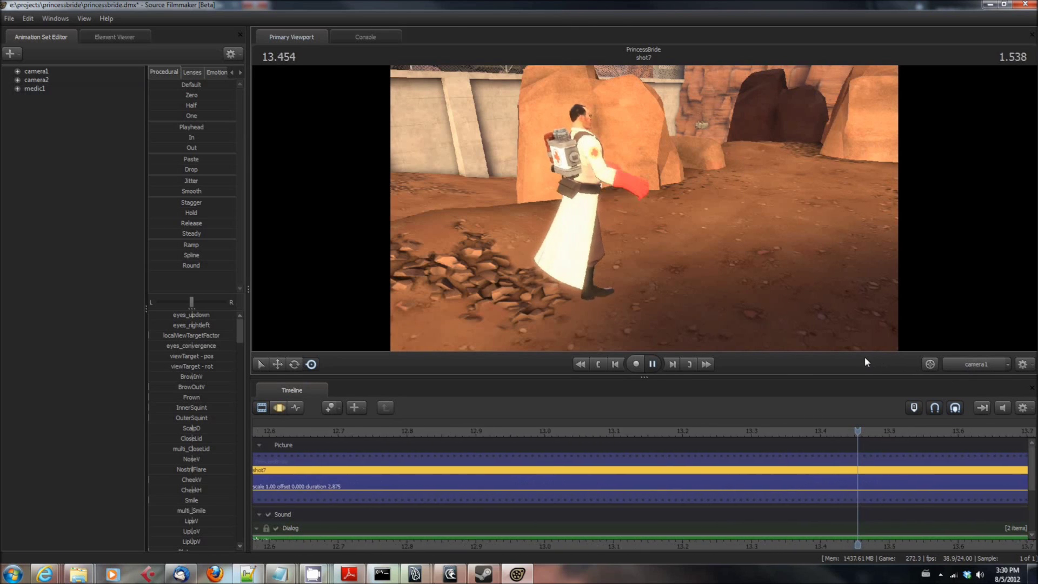
key("space")
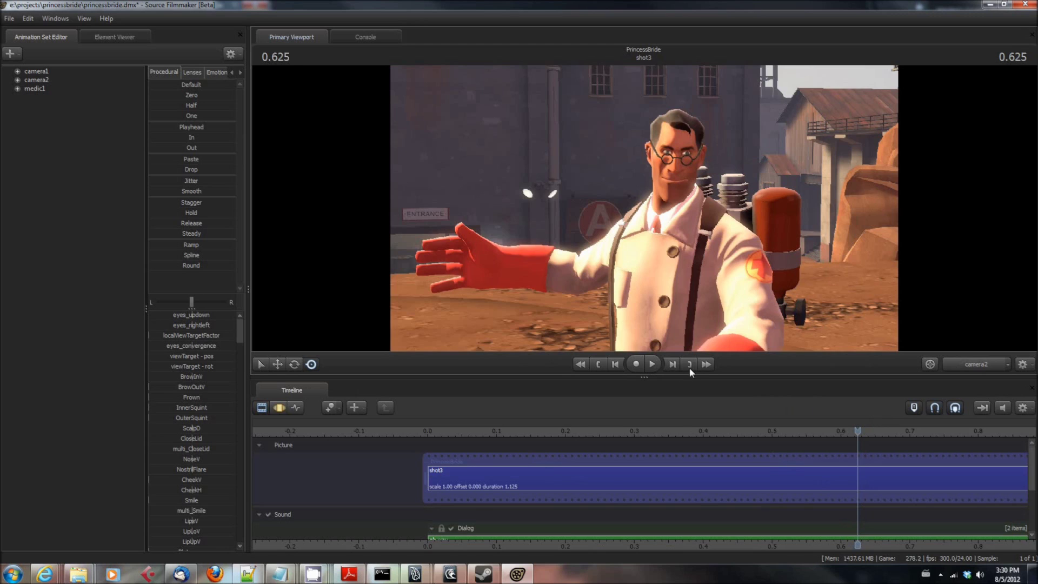
Go to the end of the sequence and extend the end of shot7 to a duration of 5.375
left_click(706, 364)
scroll(730, 474, "down", 4)
scroll(730, 474, "down", 3)
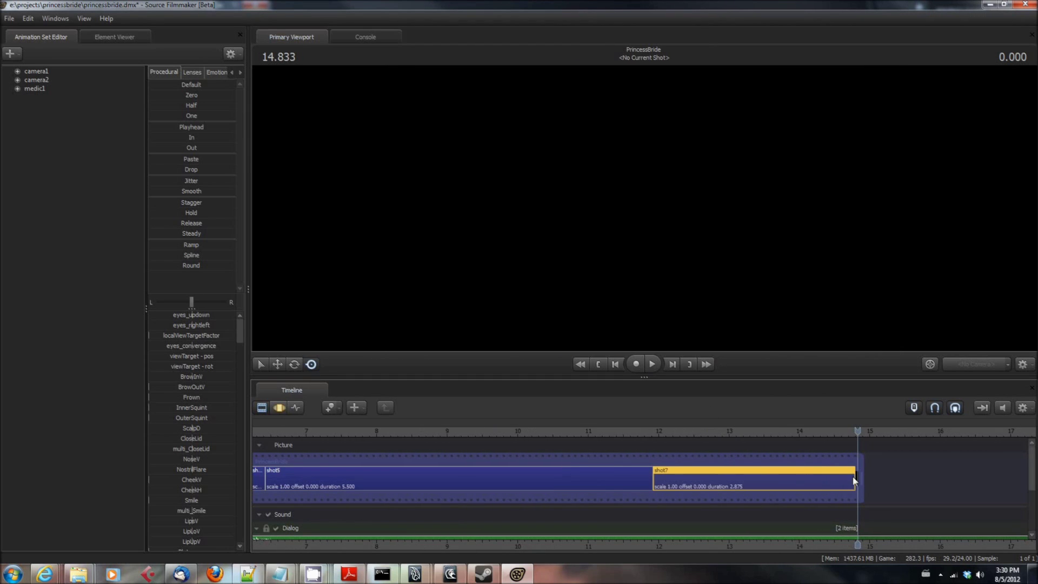
left_click_drag(853, 476, 1028, 475)
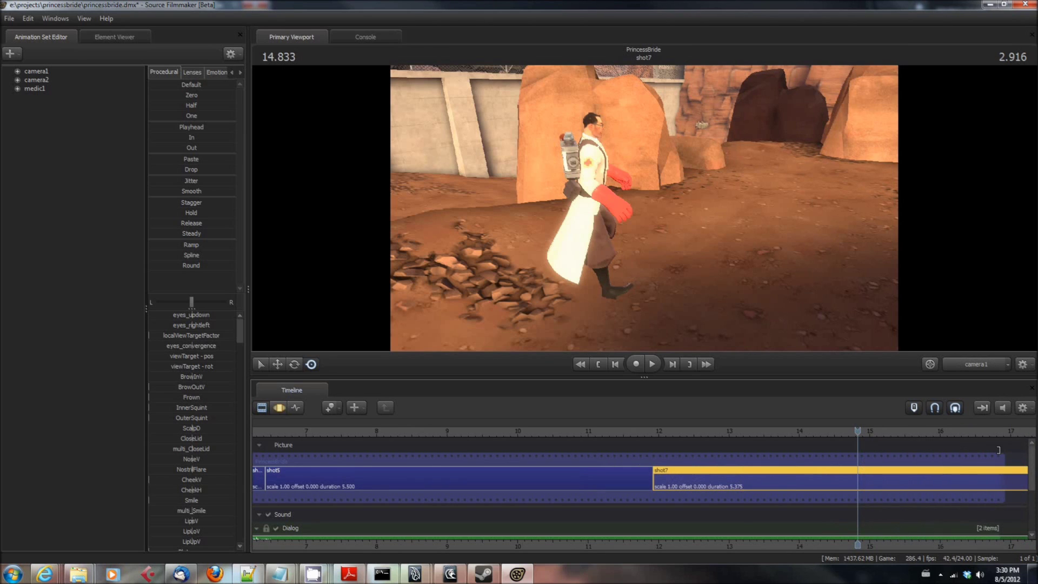
middle_click_drag(785, 544, 621, 548)
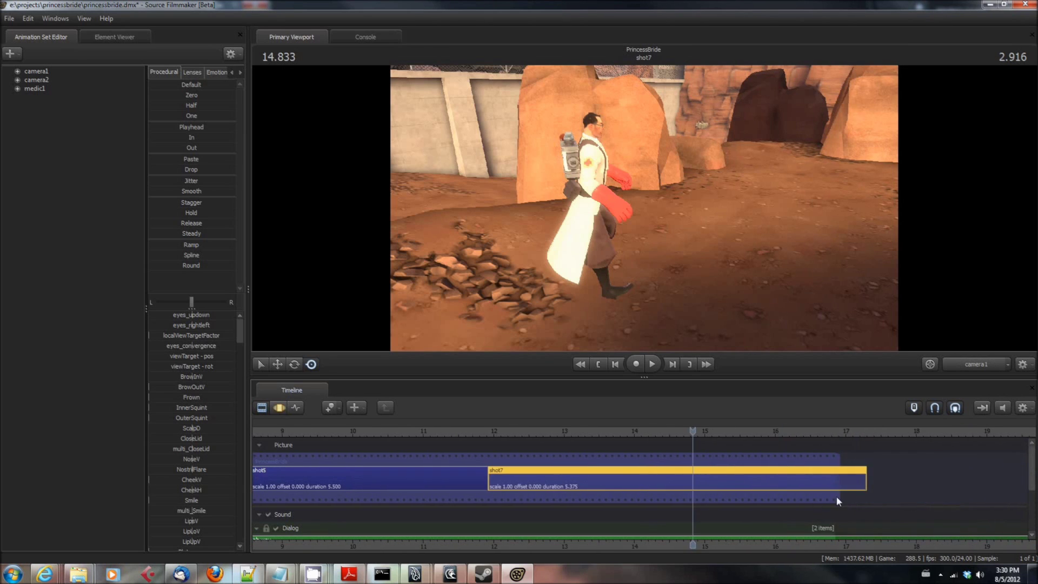
Extend the sequence's end to about 18.6, lengthen shot7 to a duration of 6.667 and return to the shot's start
left_click_drag(883, 489, 956, 492)
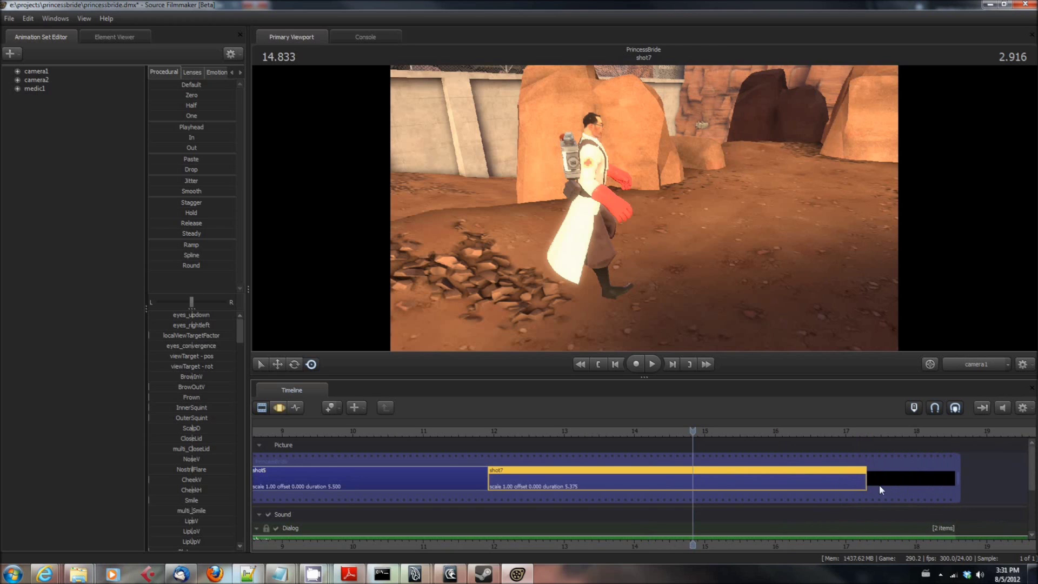
left_click_drag(867, 484, 957, 485)
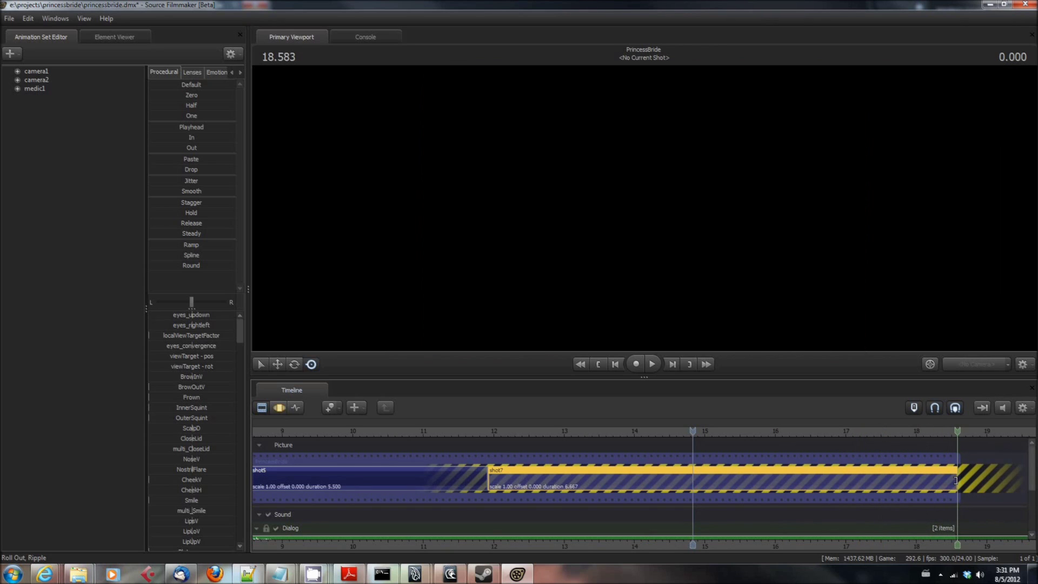
scroll(836, 496, "down", 1)
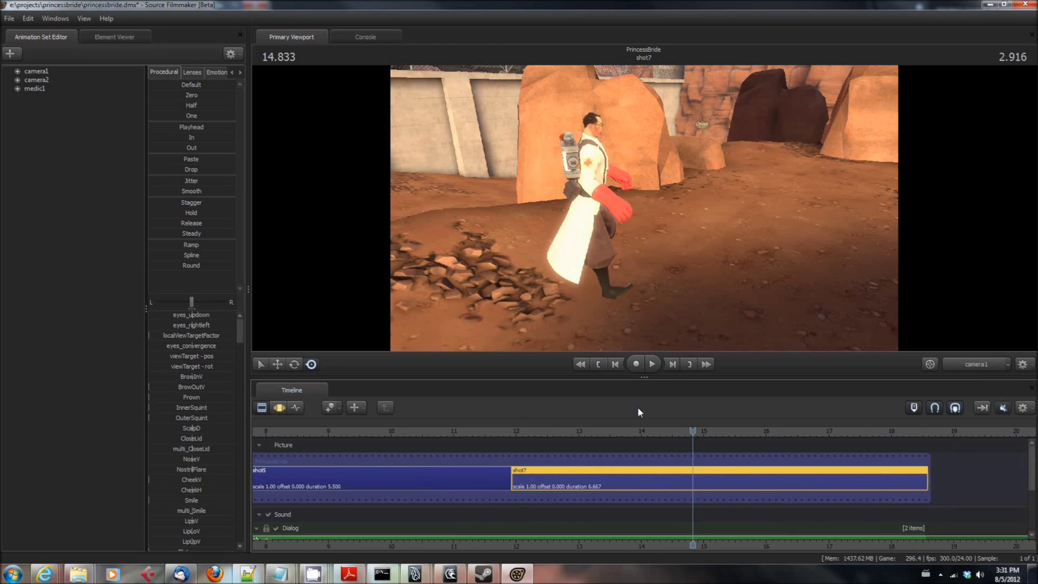
key("Up")
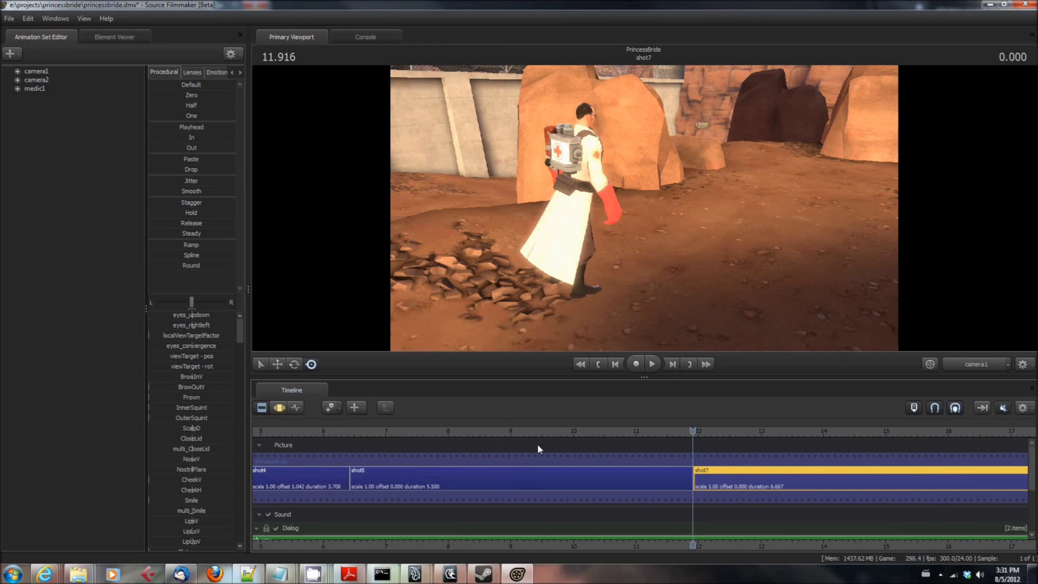
Play back the lengthened shot7 through camera1 to review the medic's motion, and return to the shot's start
key("space")
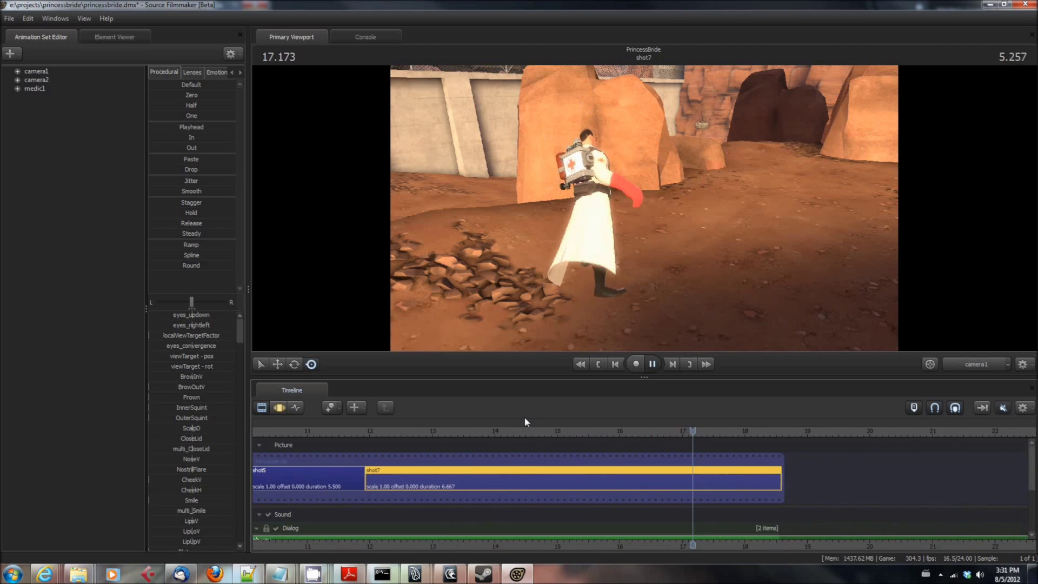
key("space")
key("Up")
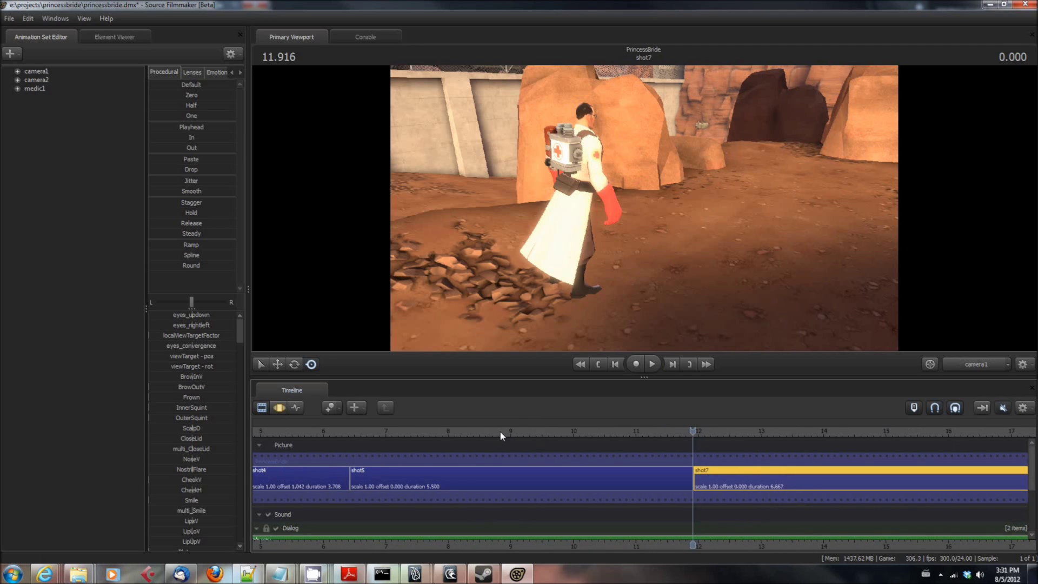
Switch to the work camera, frame the medic from the front at closer range, and play shot7 through to its end
left_click(978, 362)
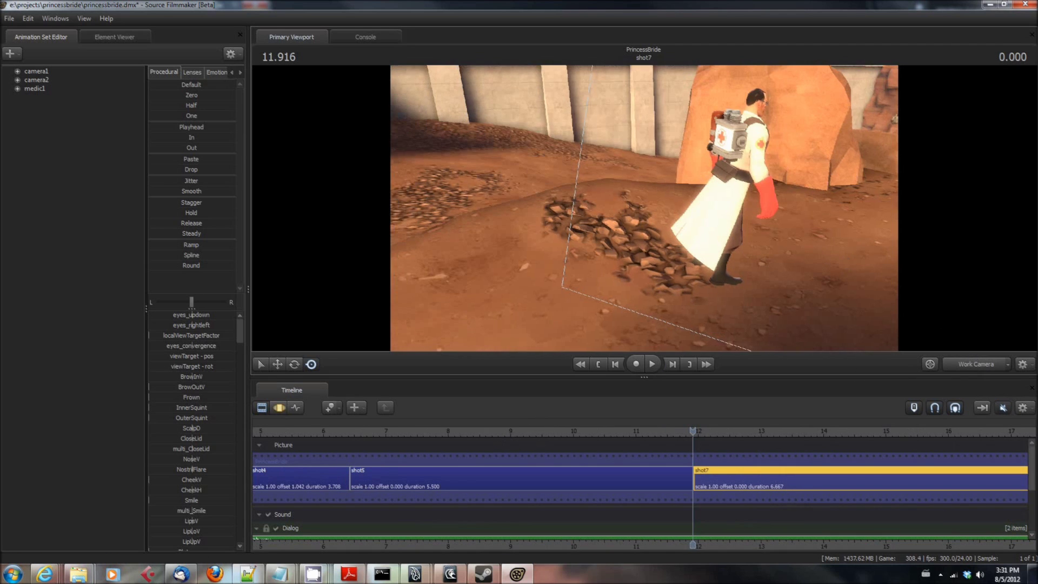
key("d")
left_click_drag(643, 209, 503, 209)
key("s")
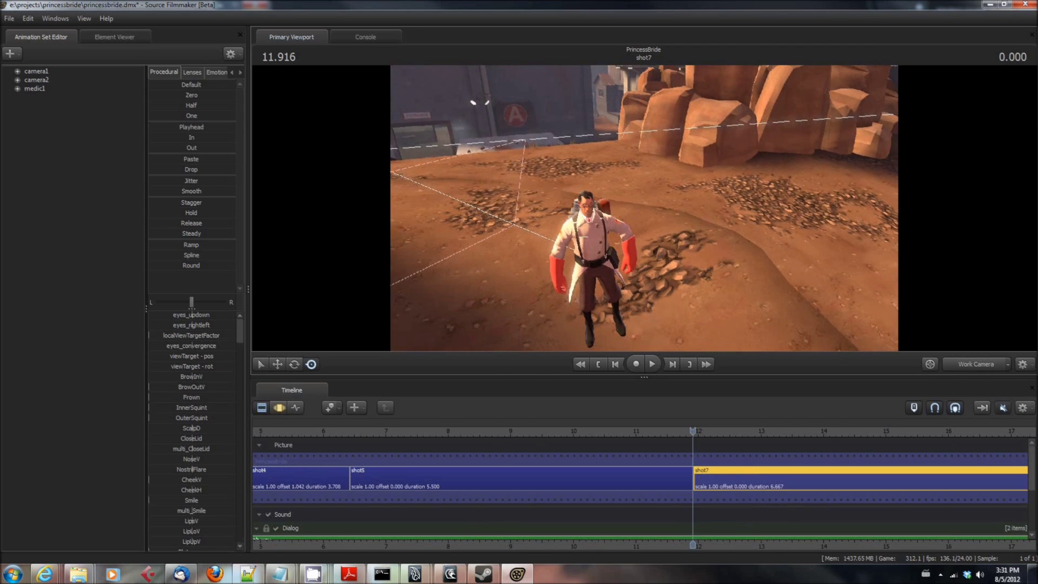
key("w")
left_click_drag(643, 208, 654, 159)
left_click_drag(644, 209, 644, 206)
key("space")
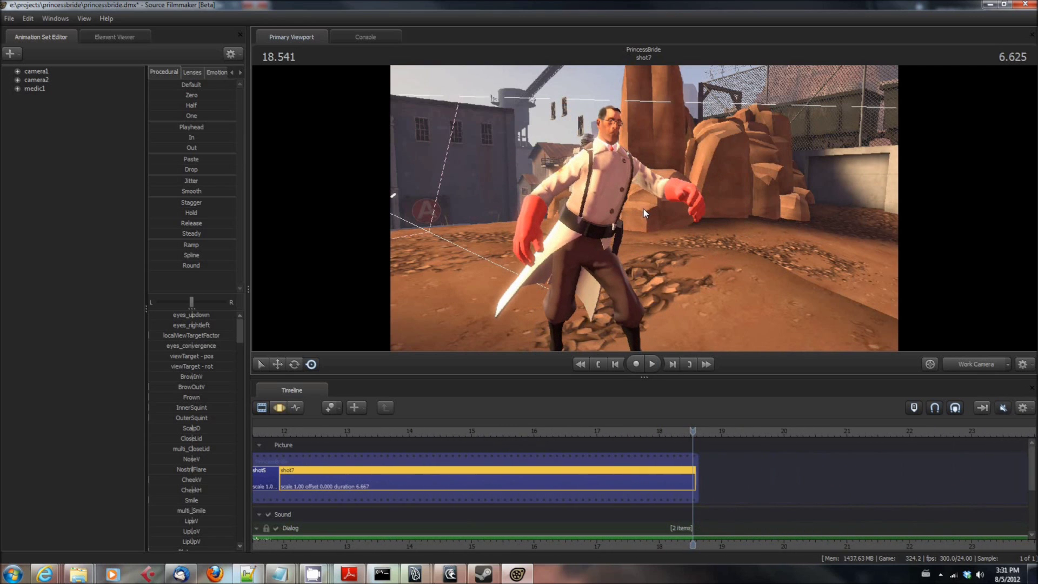
Extend the sequence's end to about 25.3, lengthen shot7 to a duration of 13.333 and return to the shot's start
left_click_drag(697, 466, 1028, 476)
left_click_drag(697, 479, 988, 473)
scroll(858, 487, "down", 2)
left_click_drag(901, 481, 1006, 480)
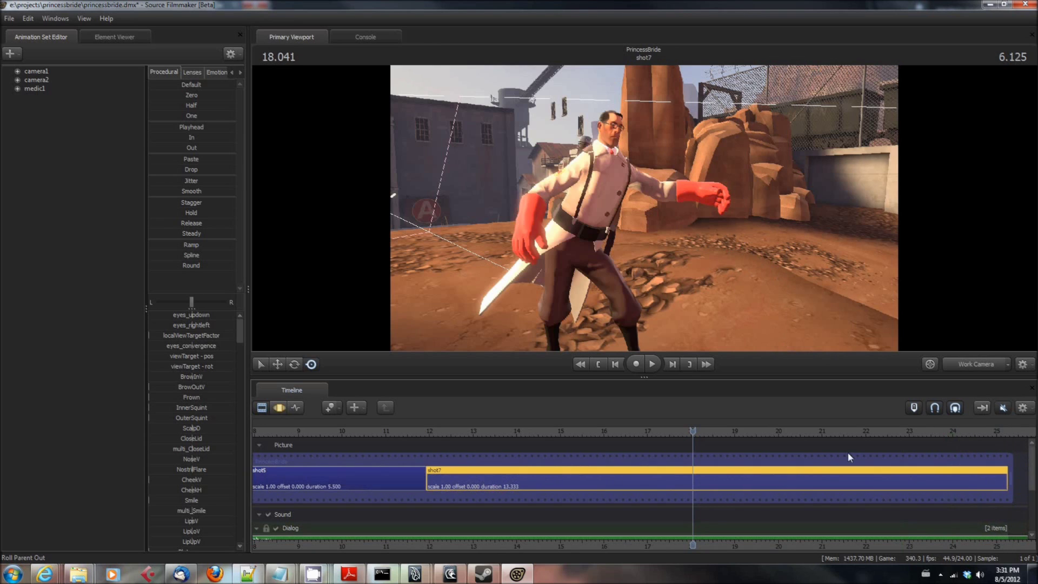
key("Home")
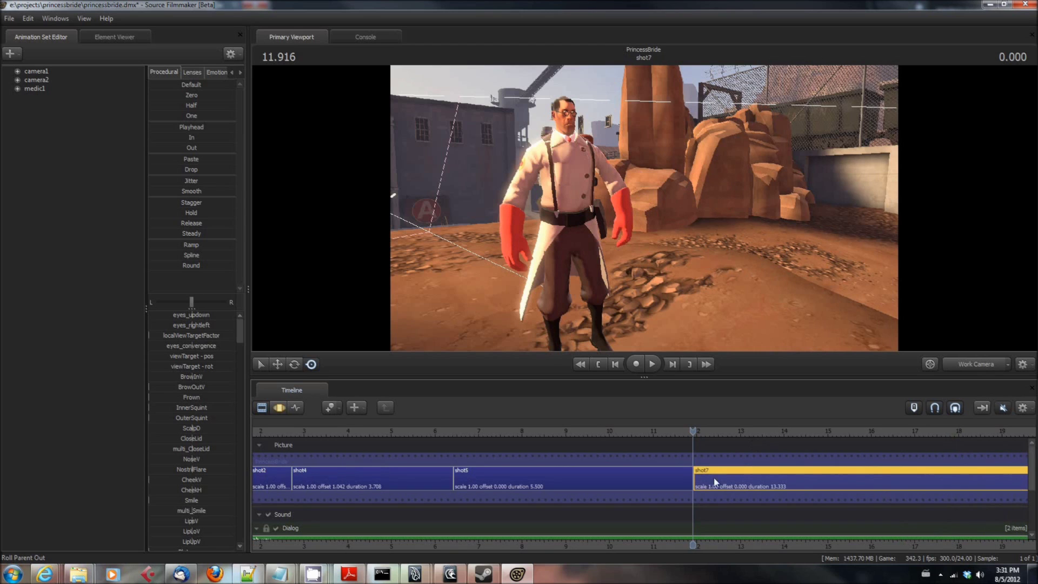
Trim the start of shot7 to an offset of 0.917 and duration of 12.417, with shot5 shortened to 5.292
left_click_drag(699, 479, 707, 477)
mouse_move(717, 476)
left_mouse_down()
mouse_move(765, 478)
mouse_move(738, 487)
left_mouse_up()
middle_click_drag(764, 544, 730, 546)
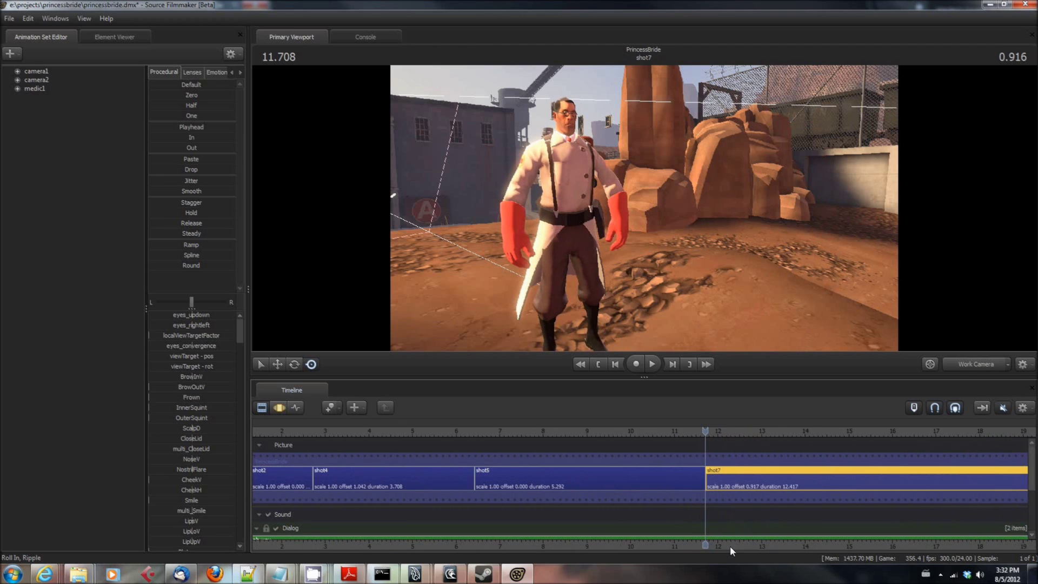
Play back the trimmed shot7, extend its end to a duration of 13.542 to fill the gap, and return to its start
key("space")
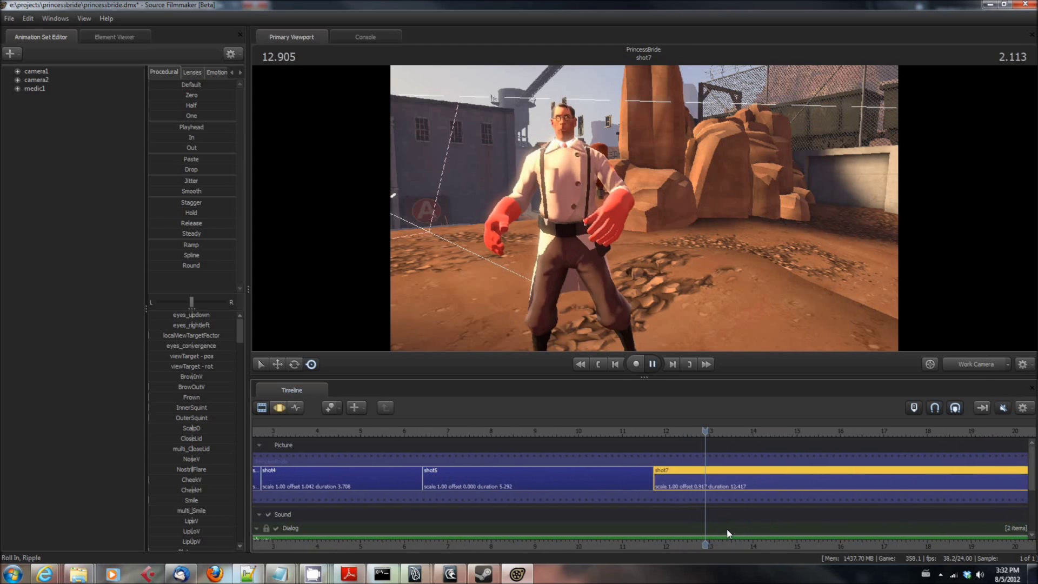
key("space")
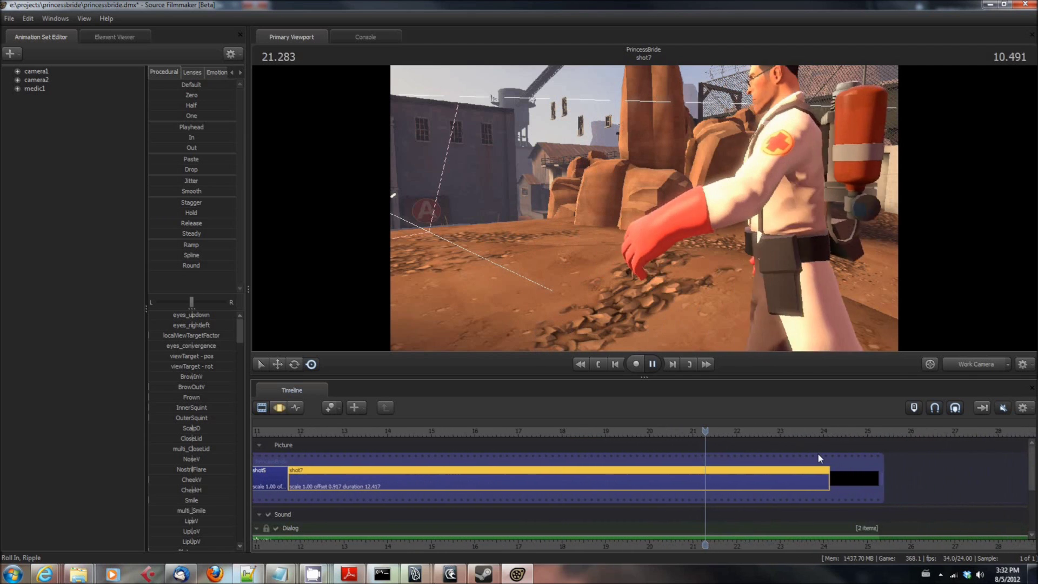
key("space")
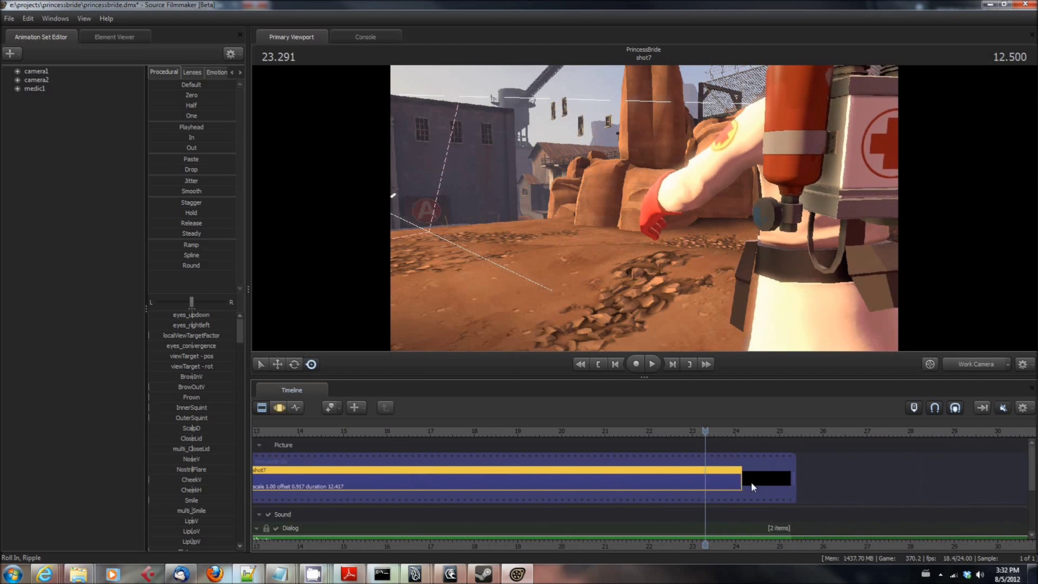
left_click_drag(741, 478, 799, 481)
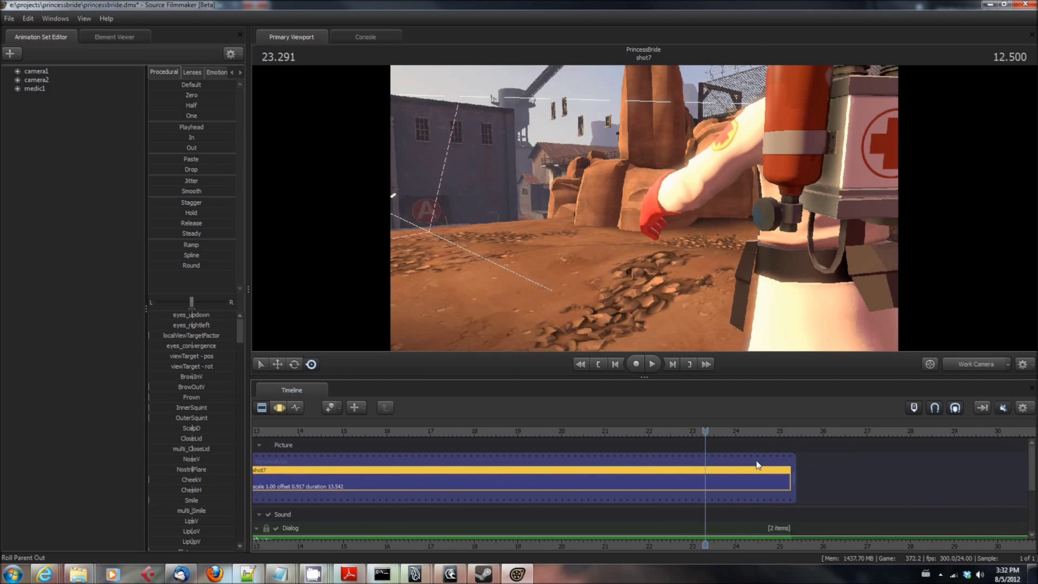
key("Up")
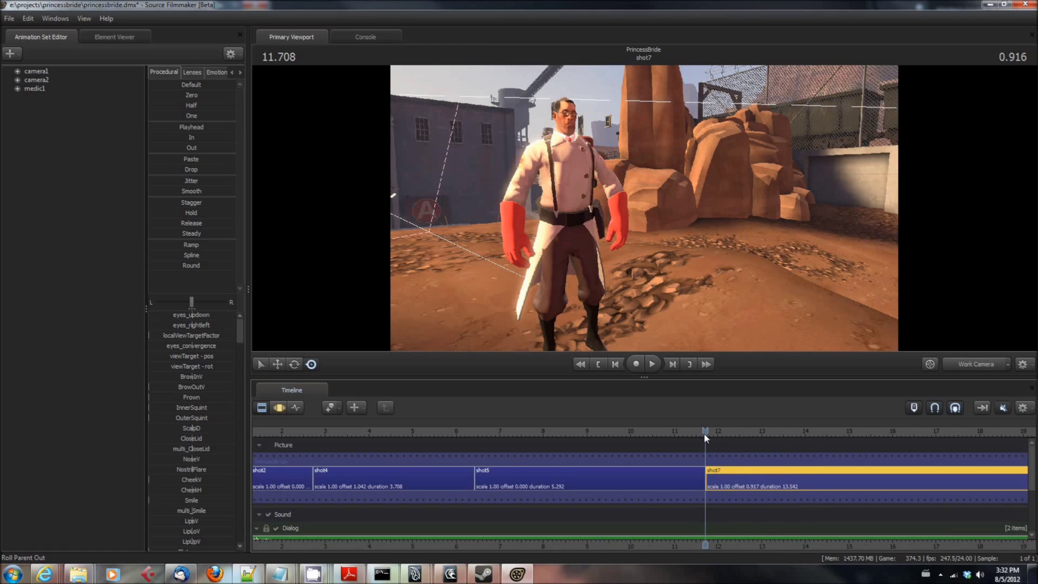
Switch the viewport from the work camera to the shot's scene camera and change the scene camera to camera2
left_click(966, 365)
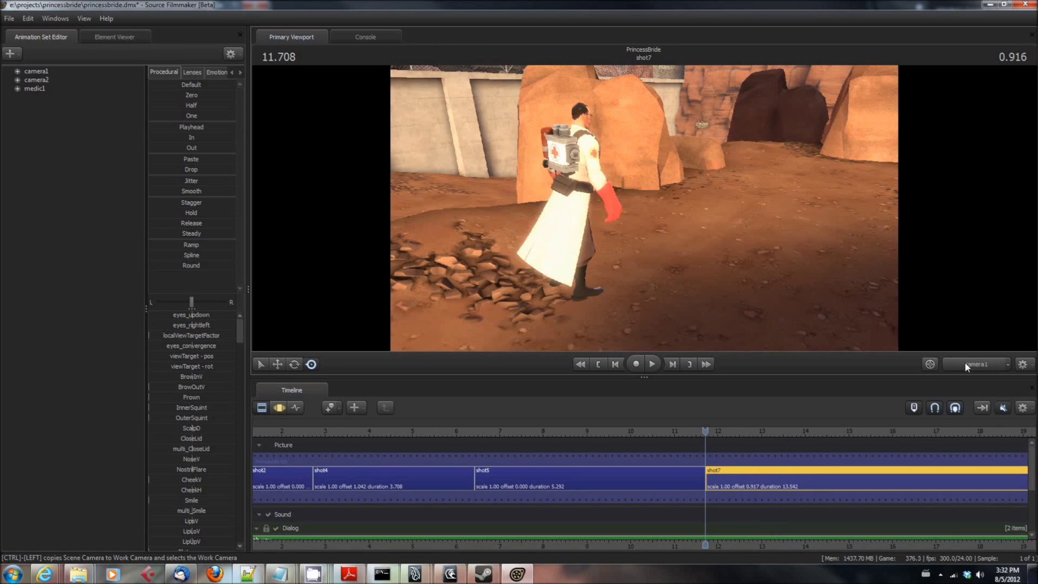
left_click(1006, 366)
mouse_move(979, 404)
left_click(910, 435)
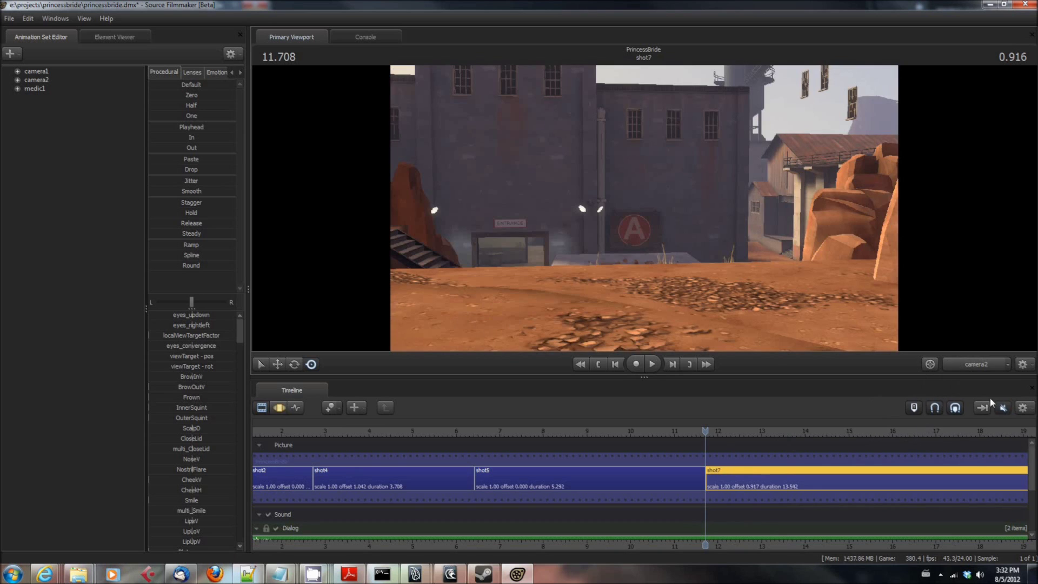
Set the scene camera of shot7 to camera1 and play the shot back until just before its end
left_click(1008, 364)
mouse_move(972, 407)
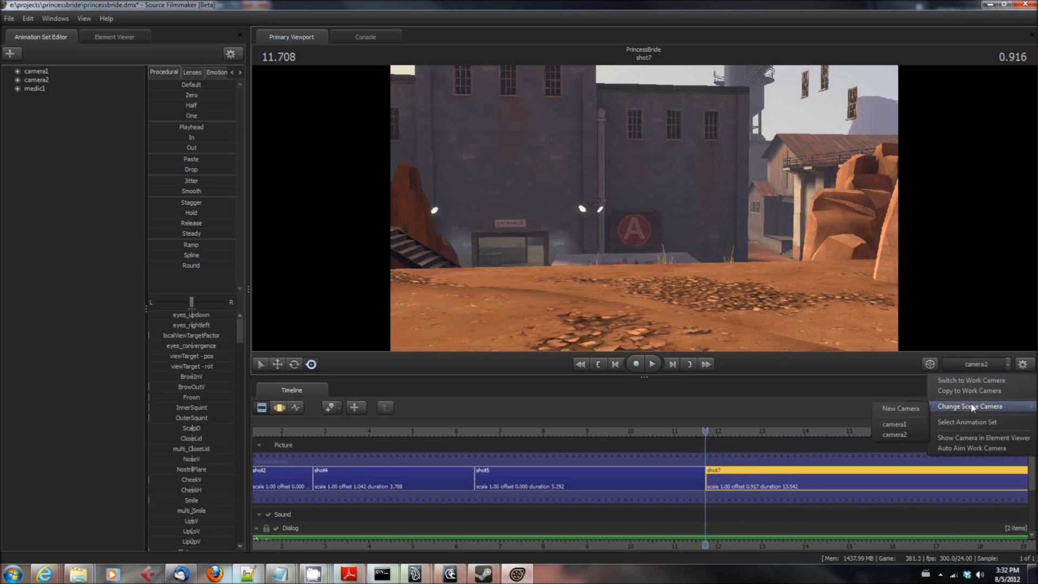
left_click(916, 425)
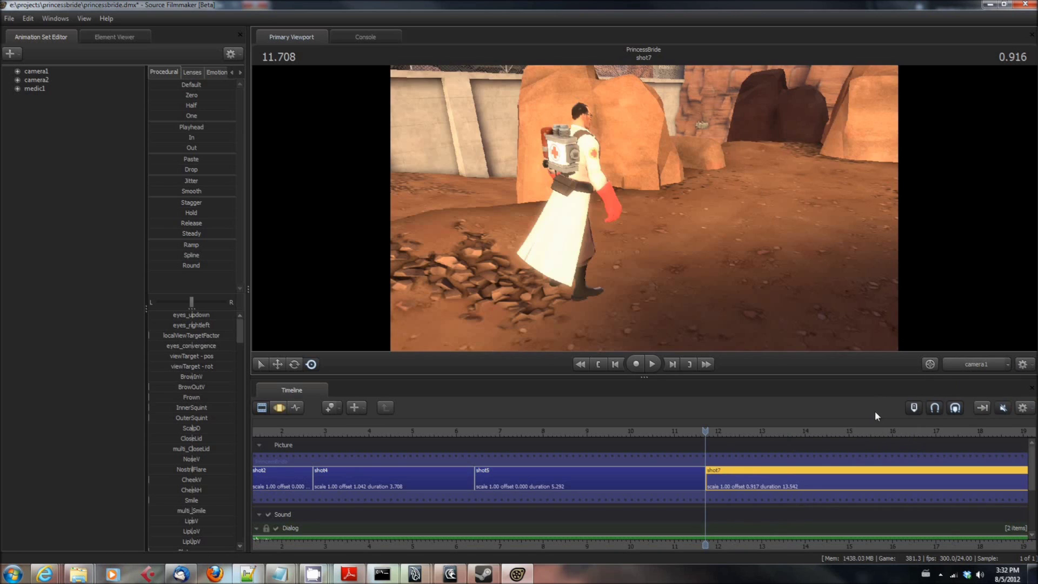
left_click(651, 364)
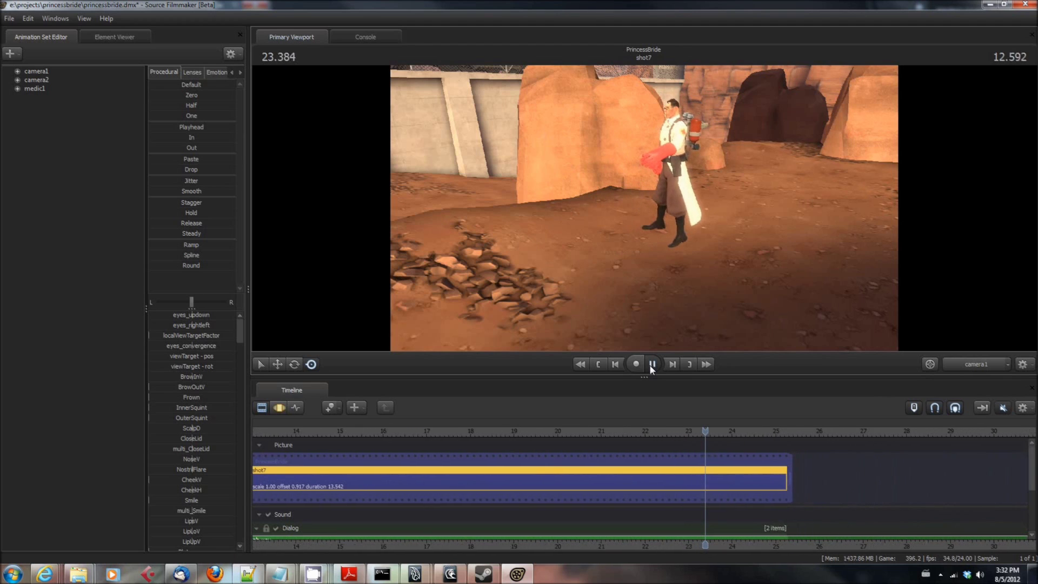
left_click(653, 364)
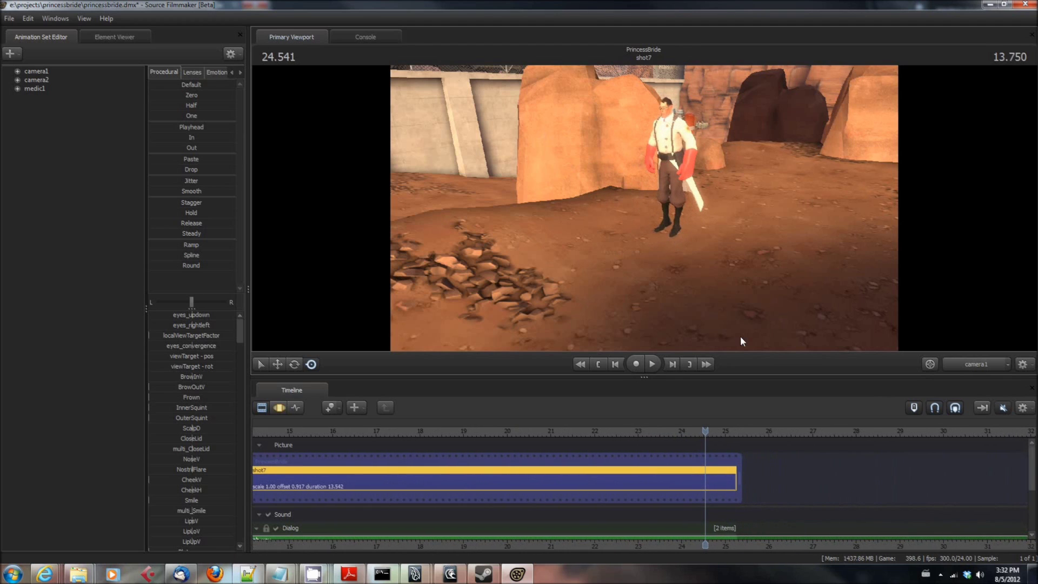